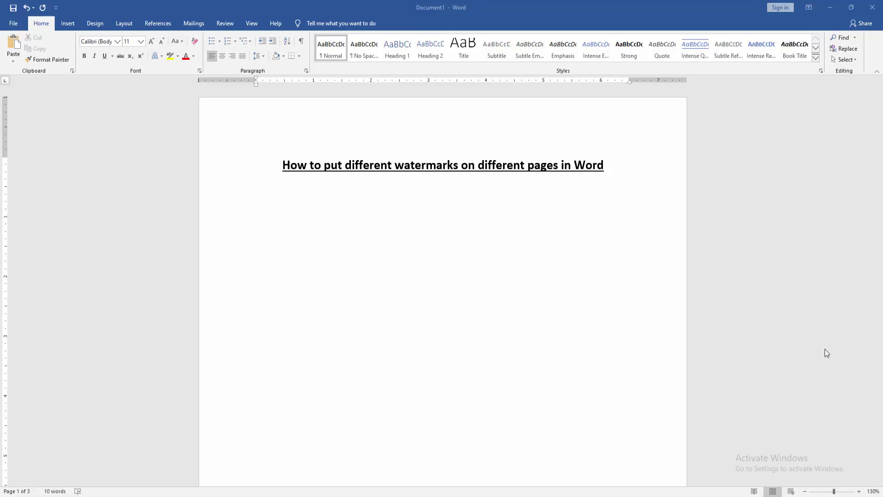
- Start a custom text watermark from the Design tab's Watermark menu
click(332, 244)
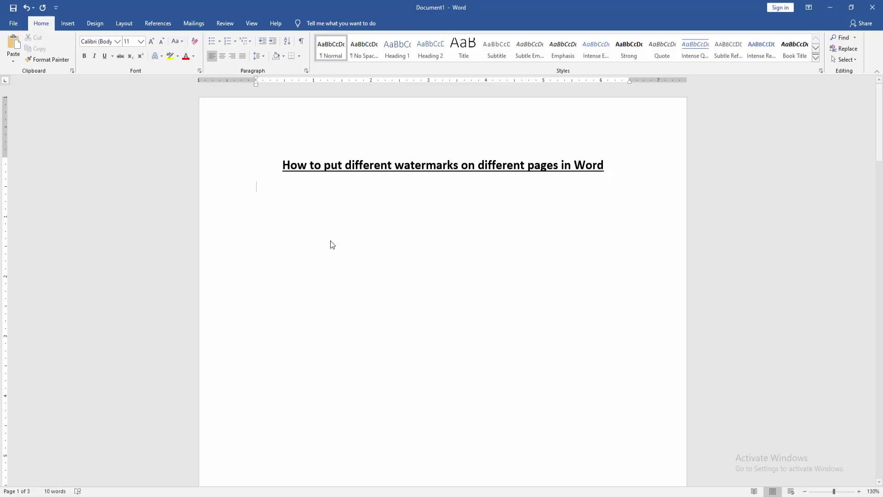
click(91, 22)
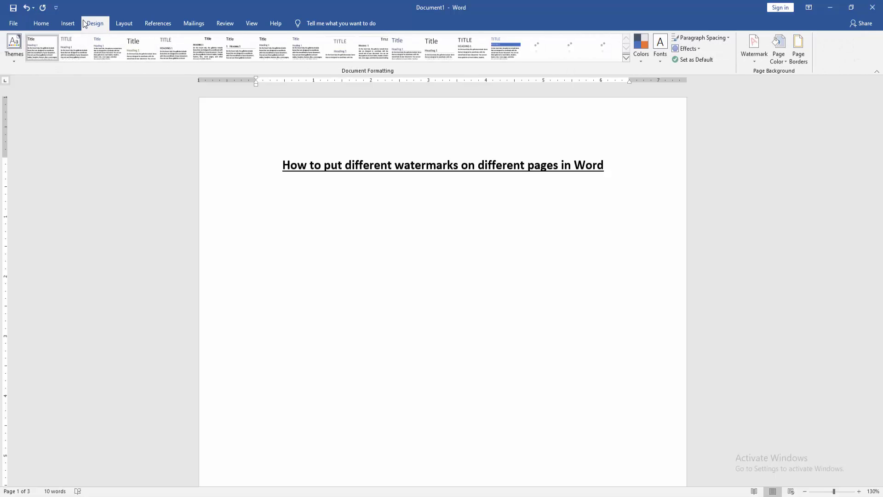
click(753, 49)
click(744, 360)
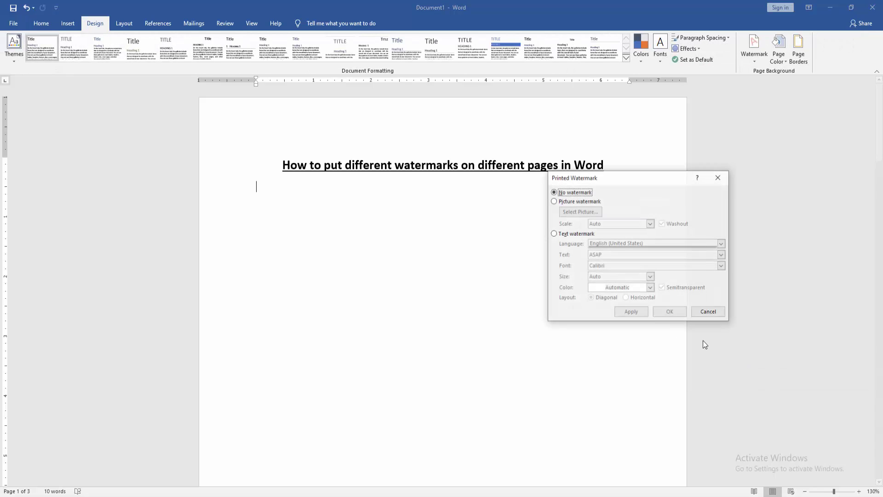
click(554, 233)
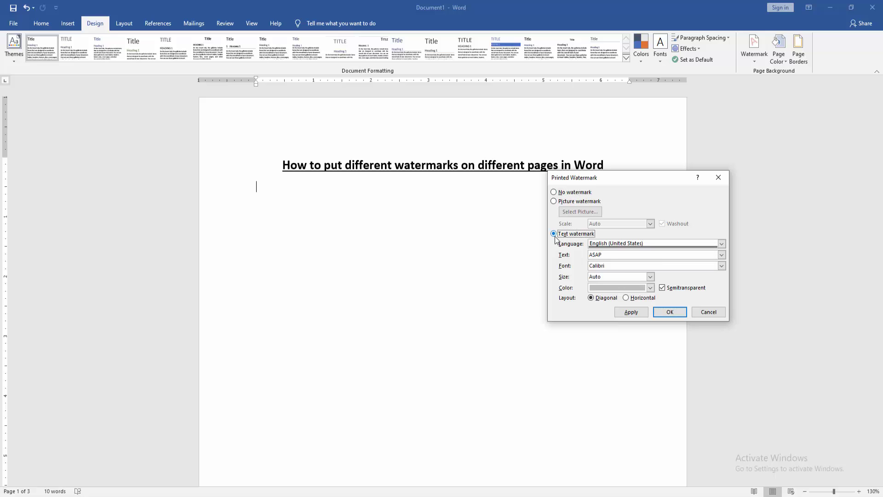
- Replace ASAP with 'PDF Tutorial', colour it orange, toggle semitransparency, and apply
double_click(595, 254)
key(BackSpace)
text(PDF)
text( Tutorial)
click(650, 288)
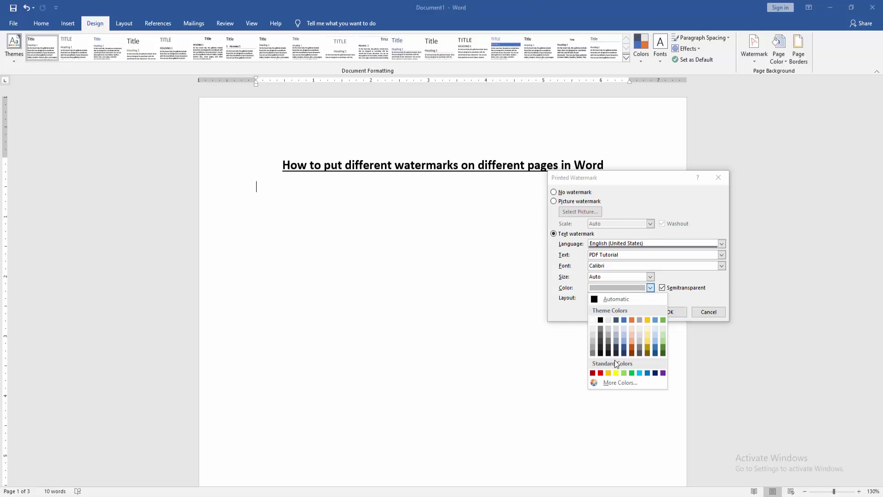
click(630, 320)
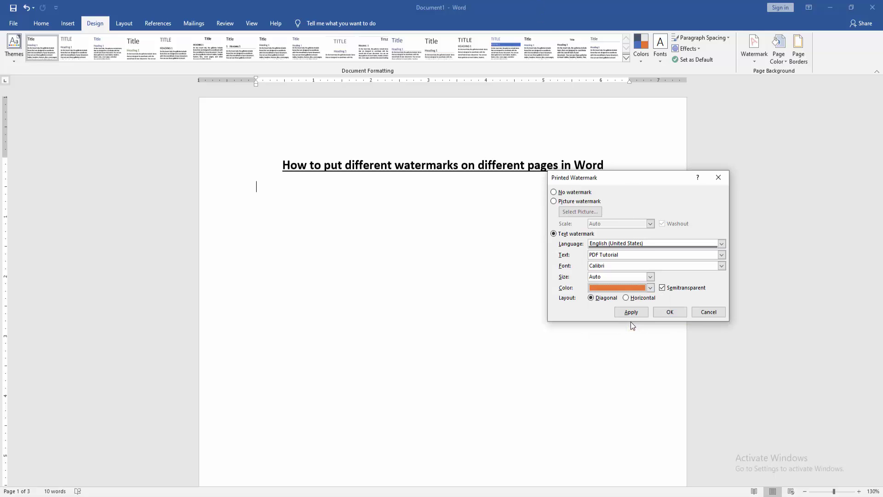
click(663, 286)
click(665, 315)
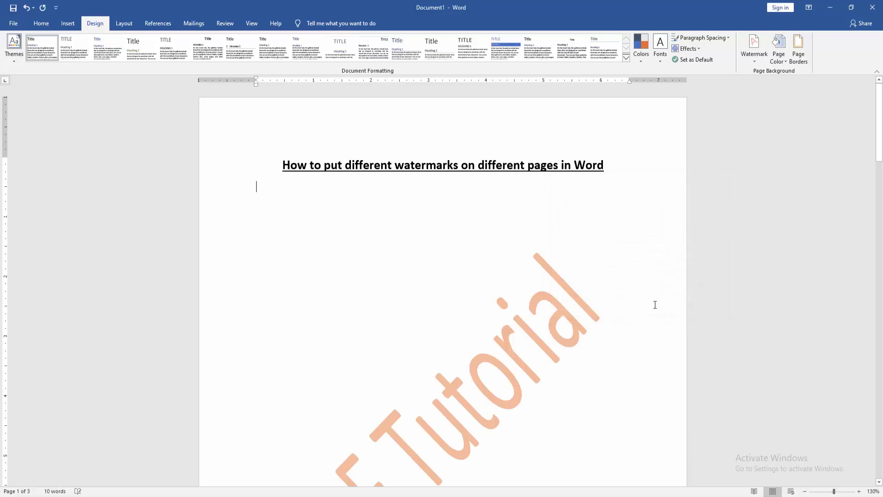
ctrl+scroll(459, 278, down, 4)
scroll(460, 277, down, 2)
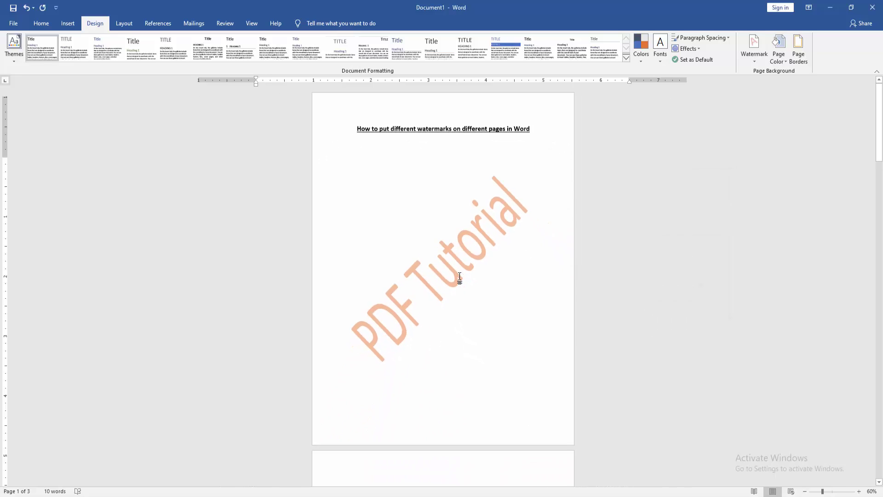
scroll(460, 277, down, 2)
scroll(459, 278, down, 2)
scroll(460, 277, down, 1)
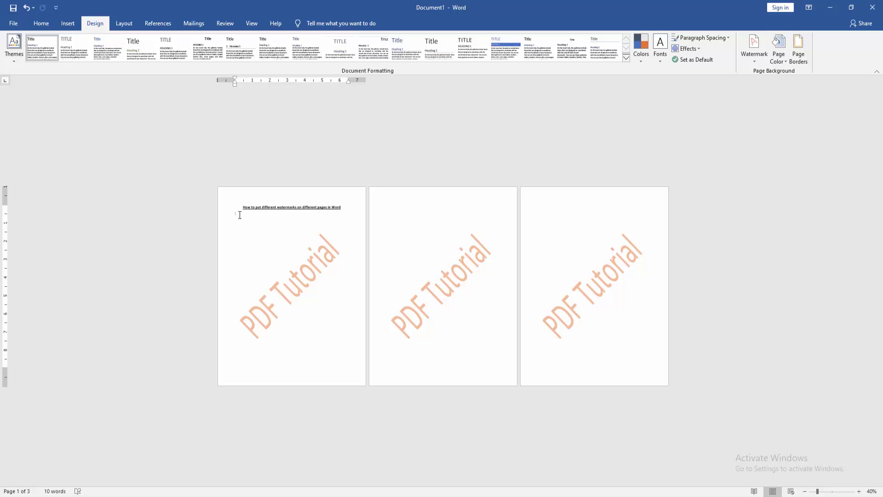
- Insert section breaks on page 1 and at the top of page 2
click(124, 22)
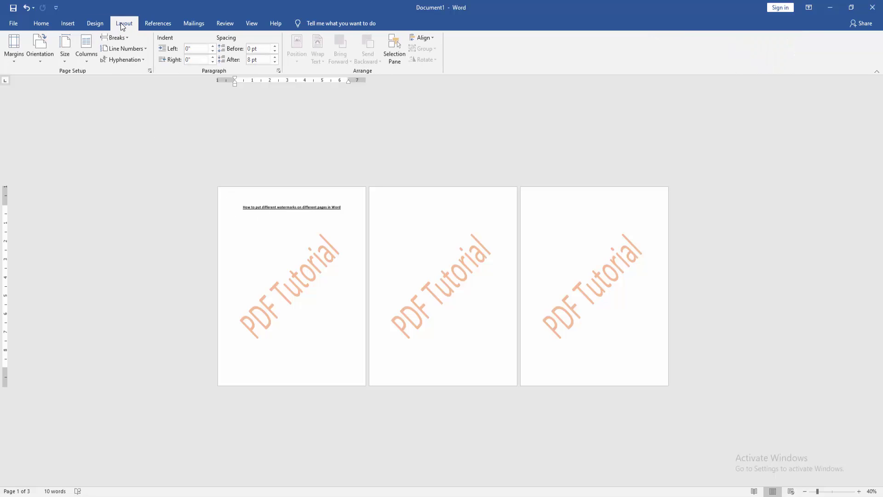
click(116, 39)
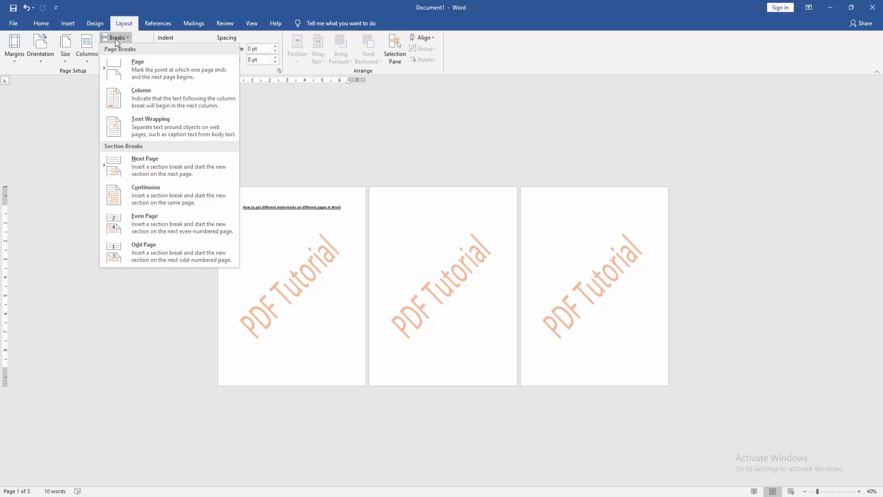
click(146, 197)
click(393, 211)
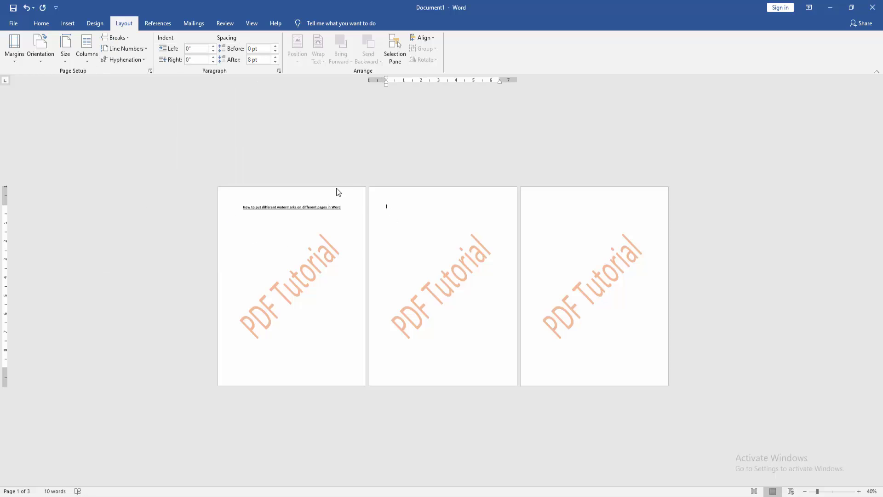
click(117, 38)
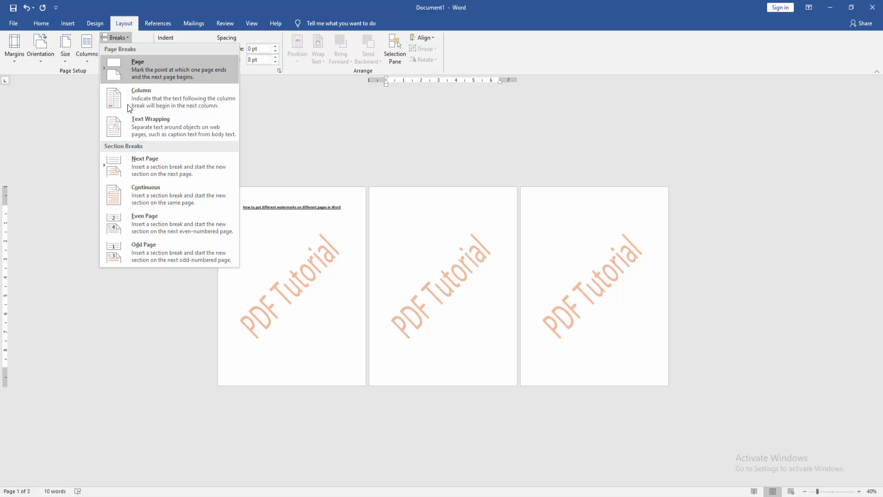
click(145, 192)
- Insert a section break at the top of page 3, then return below the page 1 title
click(534, 211)
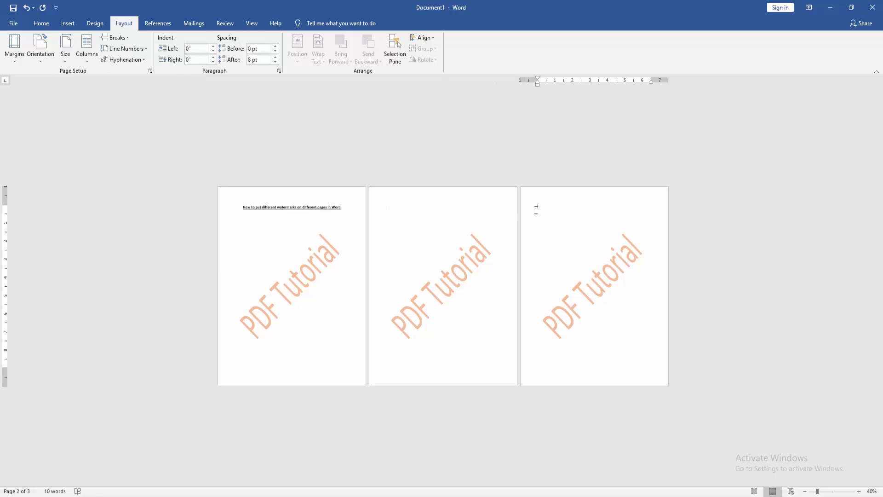
click(117, 39)
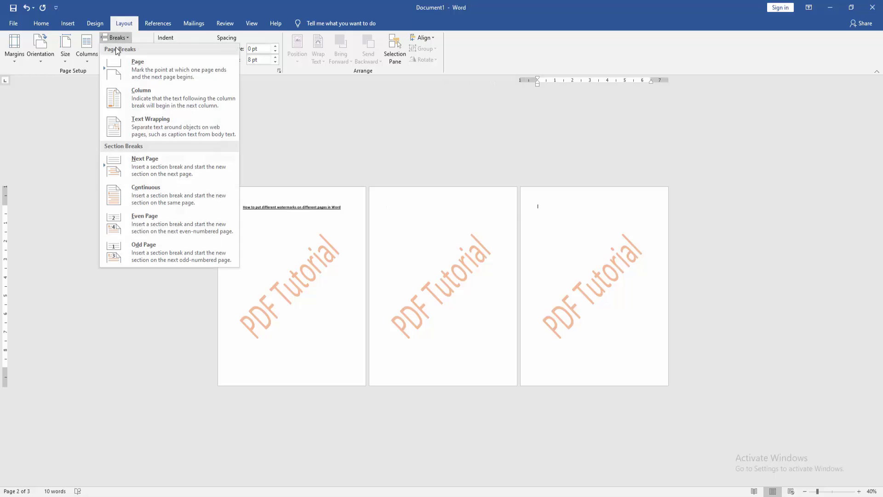
click(157, 197)
click(270, 222)
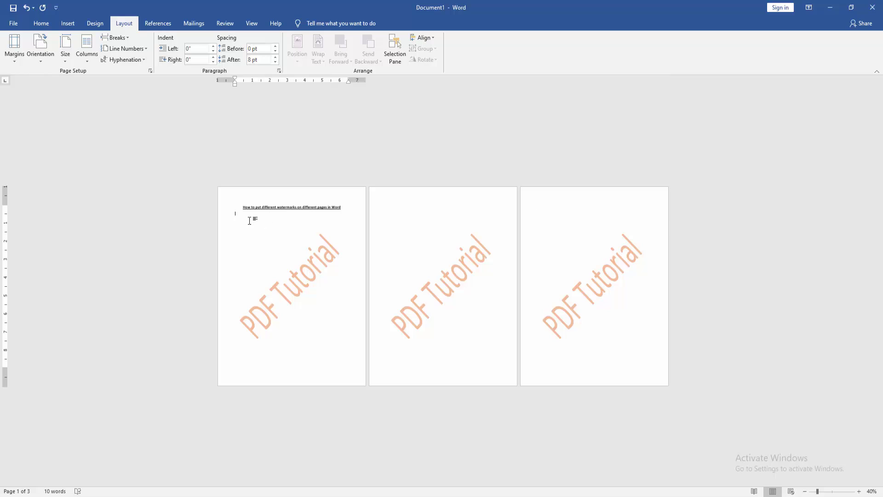
- Insert a Blank header and delete its placeholder text
click(69, 24)
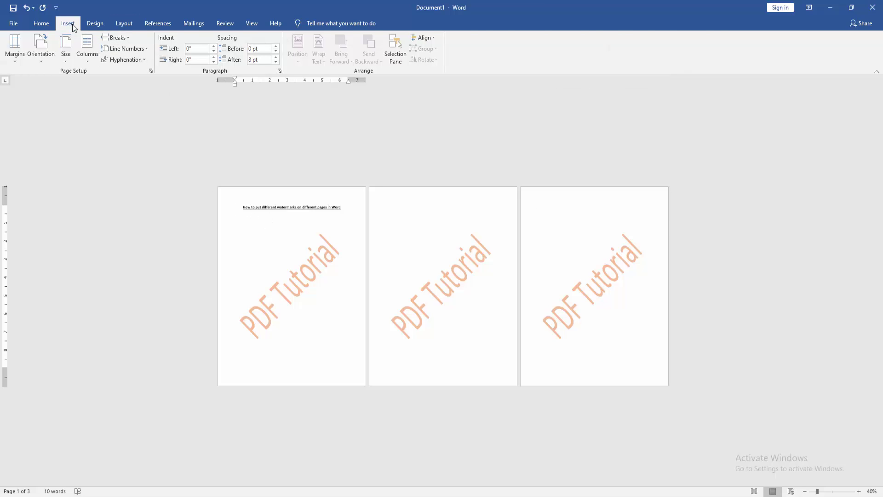
click(469, 49)
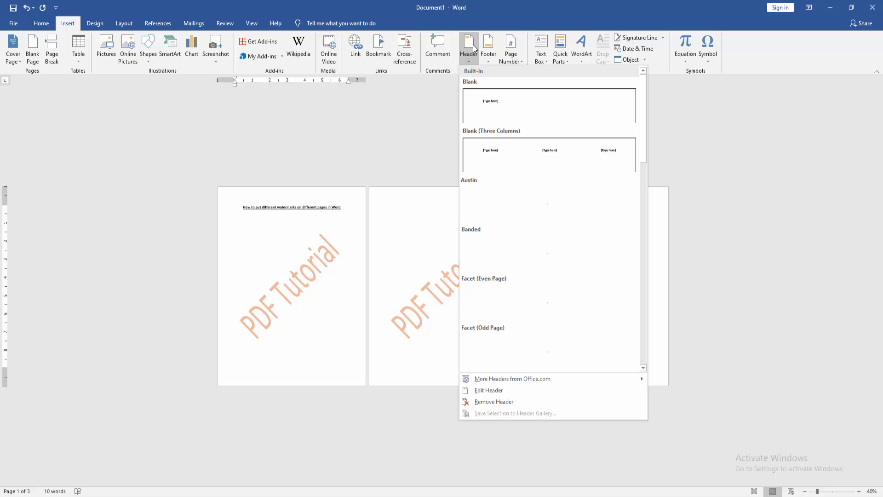
click(490, 108)
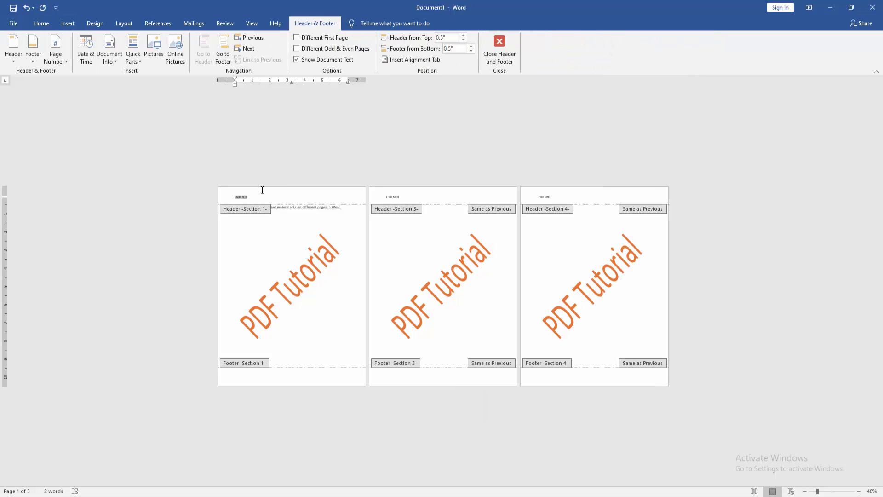
key(Delete)
- Turn off Link to Previous for the page 2 and page 3 headers
click(407, 197)
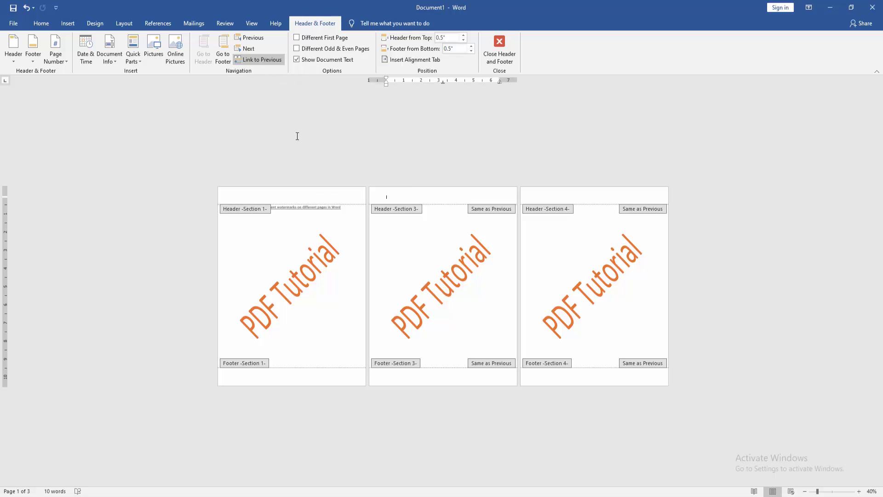
click(265, 59)
click(564, 197)
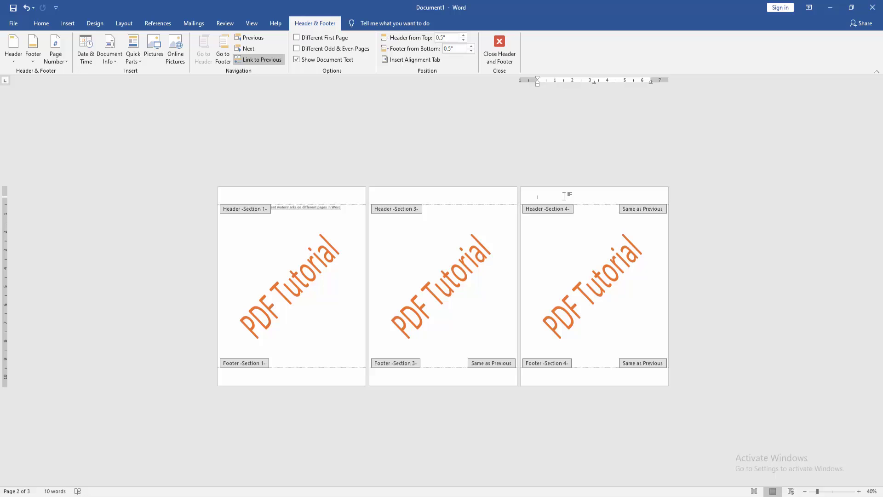
click(253, 60)
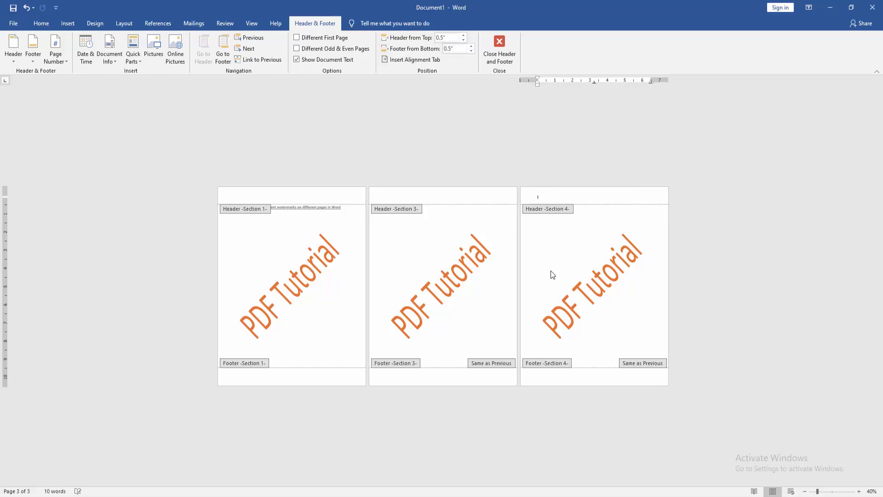
- Change the page 3 WordArt watermark text to 'PDF' using Edit Text
click(599, 279)
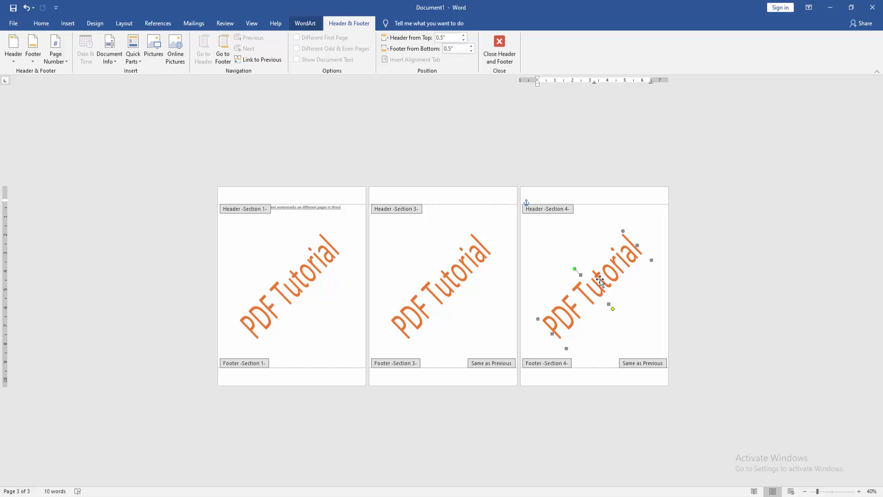
click(305, 23)
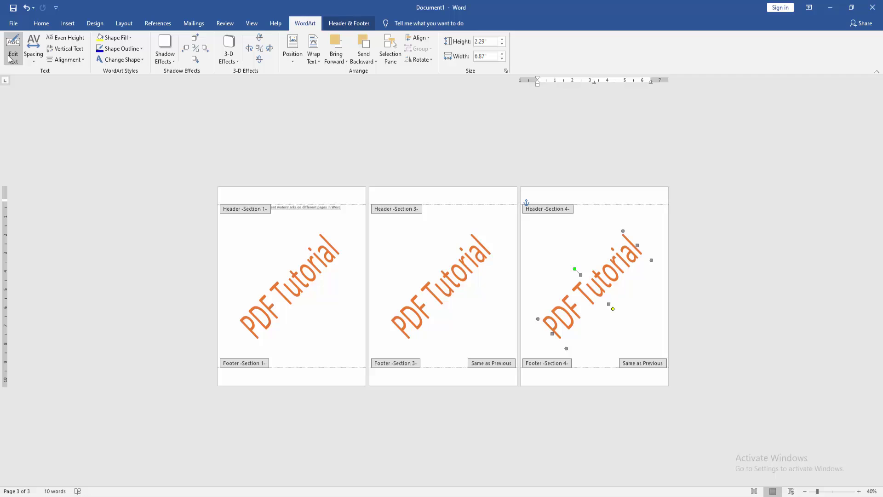
click(12, 55)
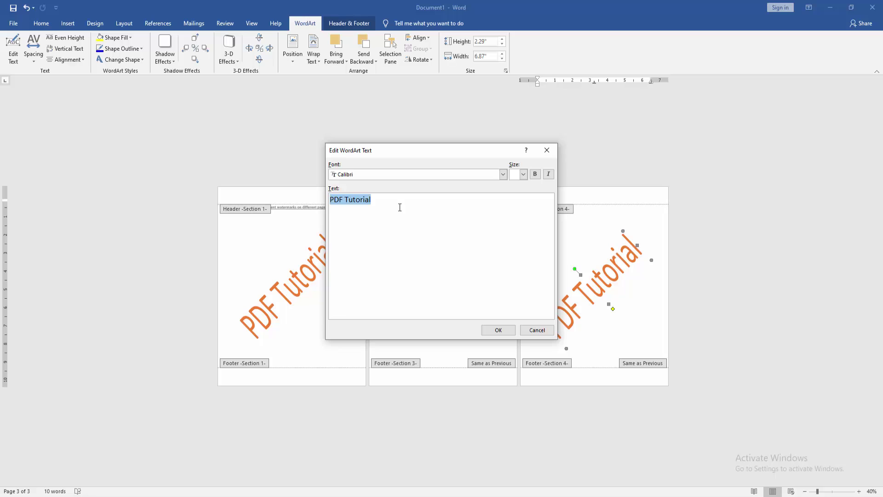
text(PDF)
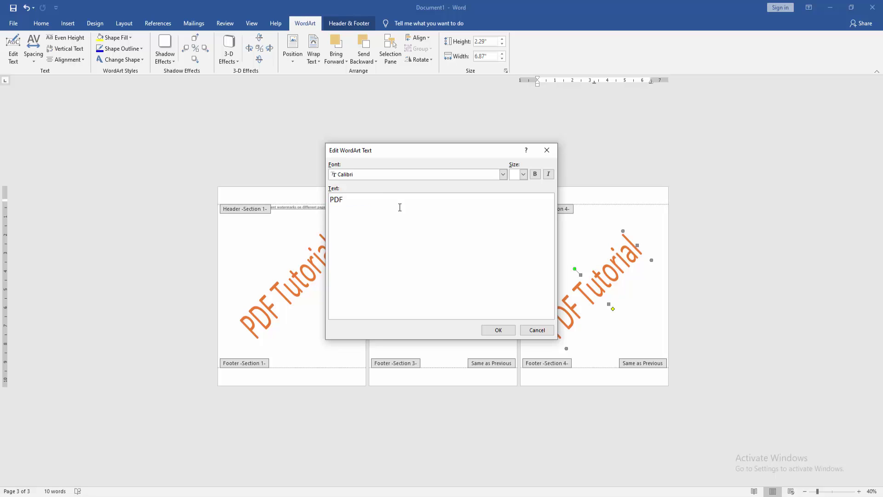
click(499, 330)
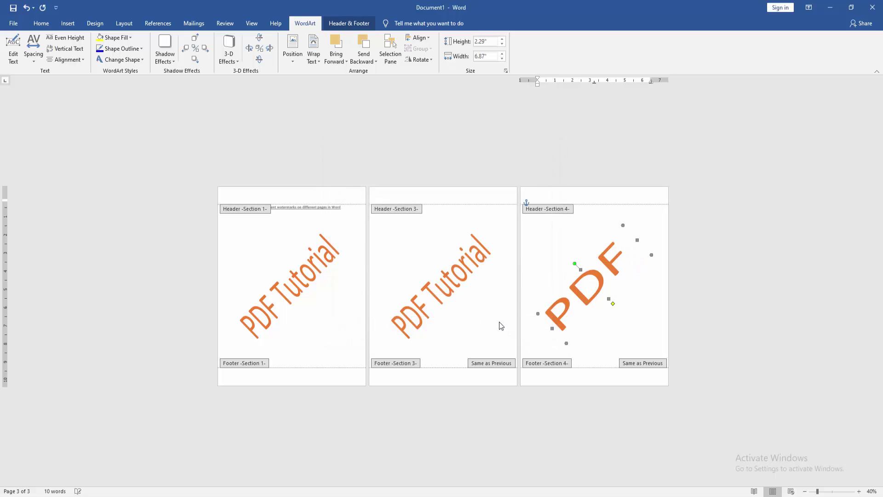
- Change the page 2 WordArt watermark text to 'Edit' using Edit Text
click(455, 271)
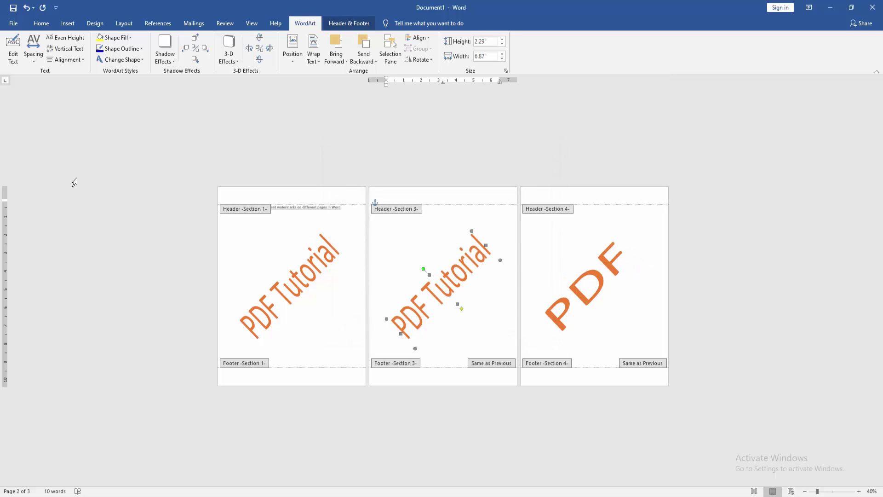
click(13, 57)
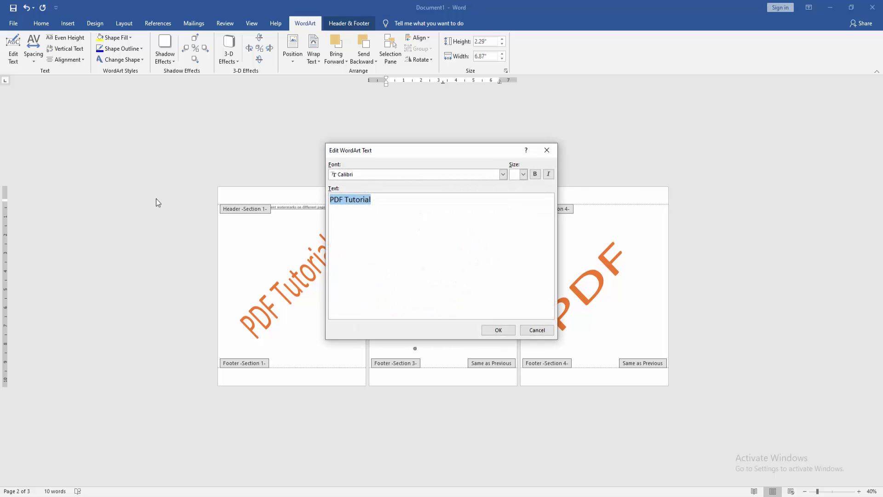
text(Edit)
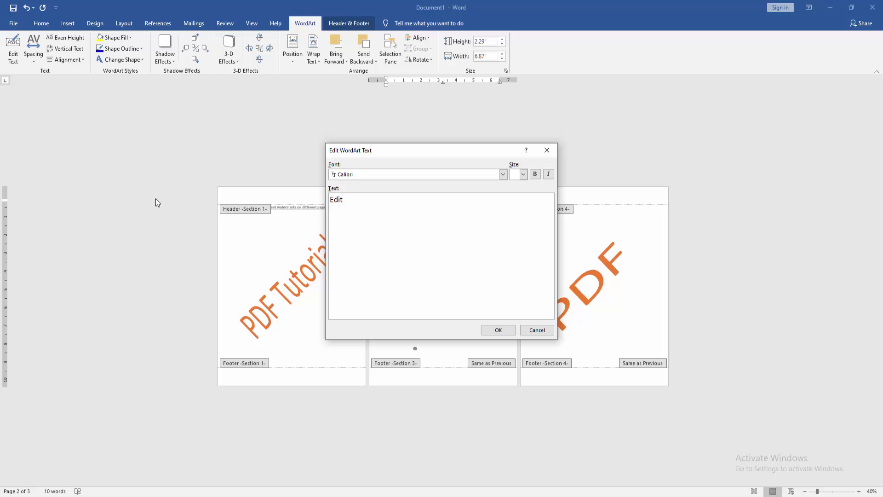
click(498, 330)
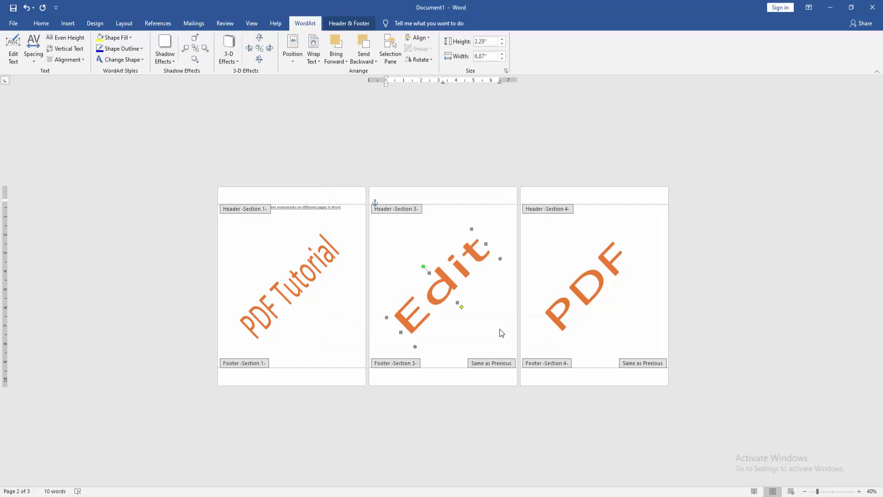
- Close Header and Footer from the Header & Footer tab
click(349, 23)
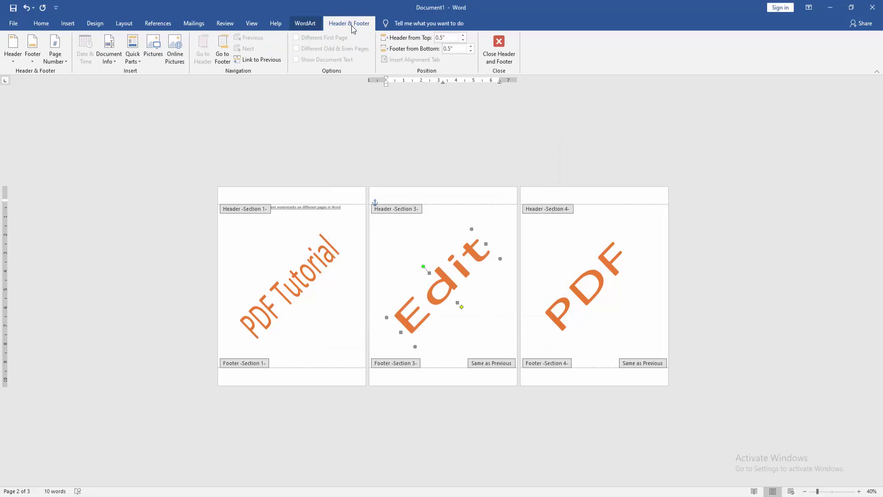
click(493, 55)
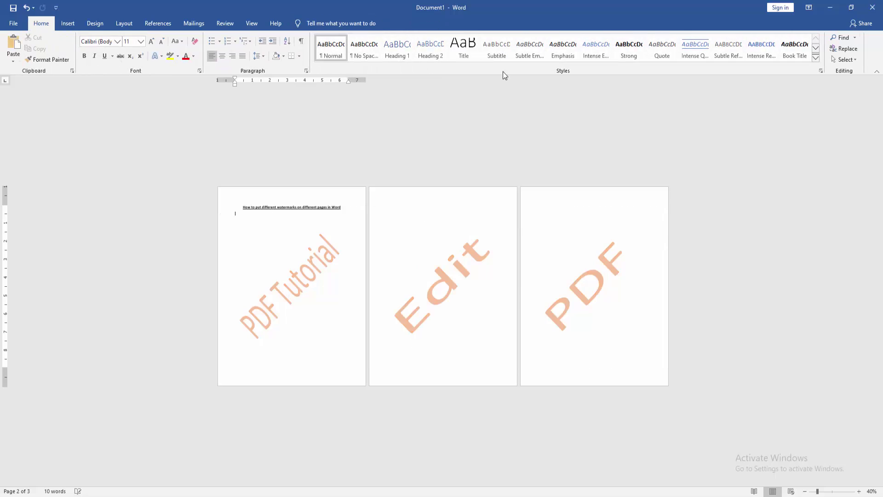